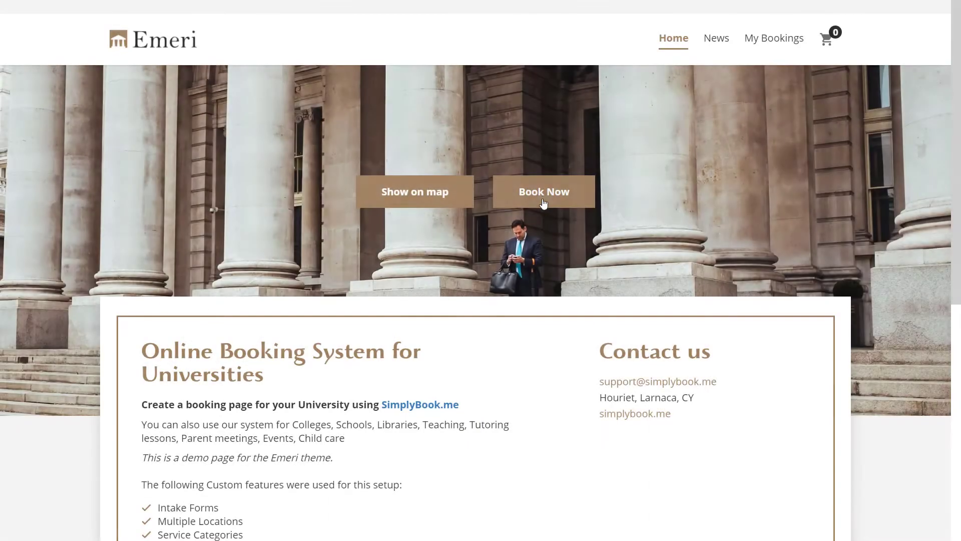
Step: Start a booking on the Emeri demo site and choose the On Campus location
left_click(544, 191)
left_click(280, 396)
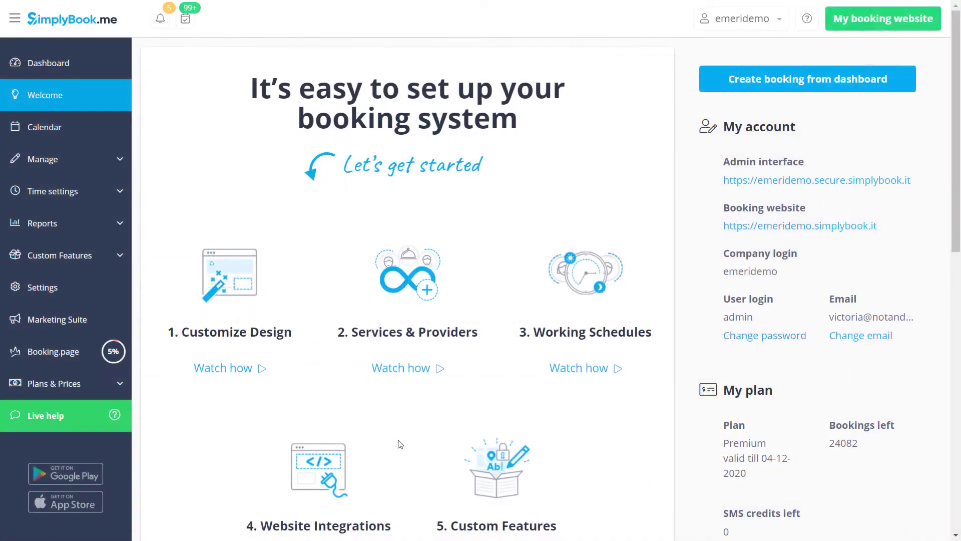
Step: Switch the site template to Emeri with the Emeri logo, then show the Home page editor
left_click(294, 343)
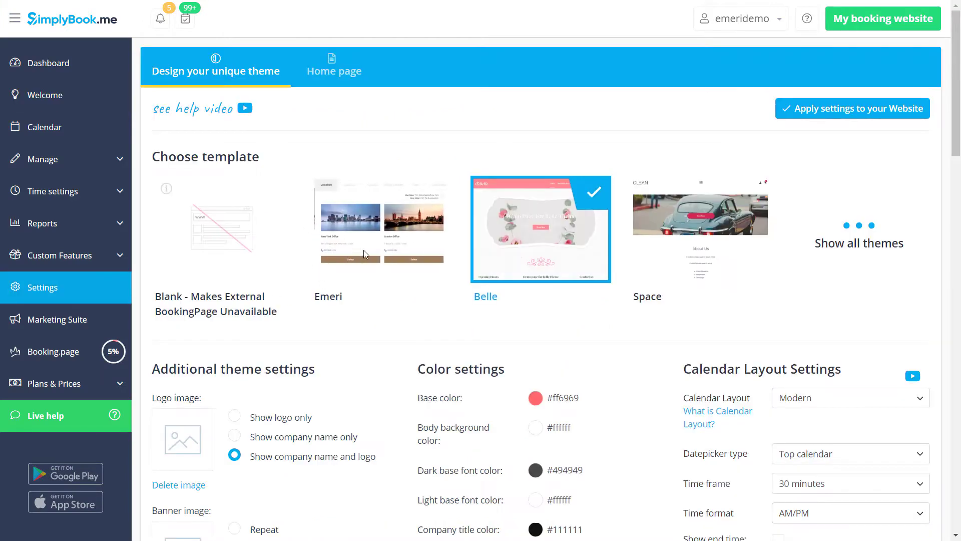
left_click(364, 250)
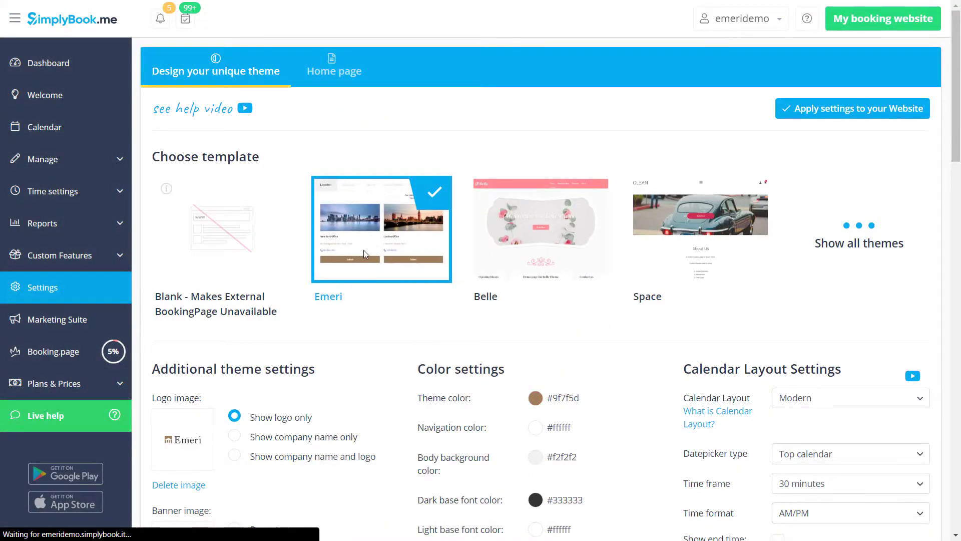
scroll(364, 250, "down", 2)
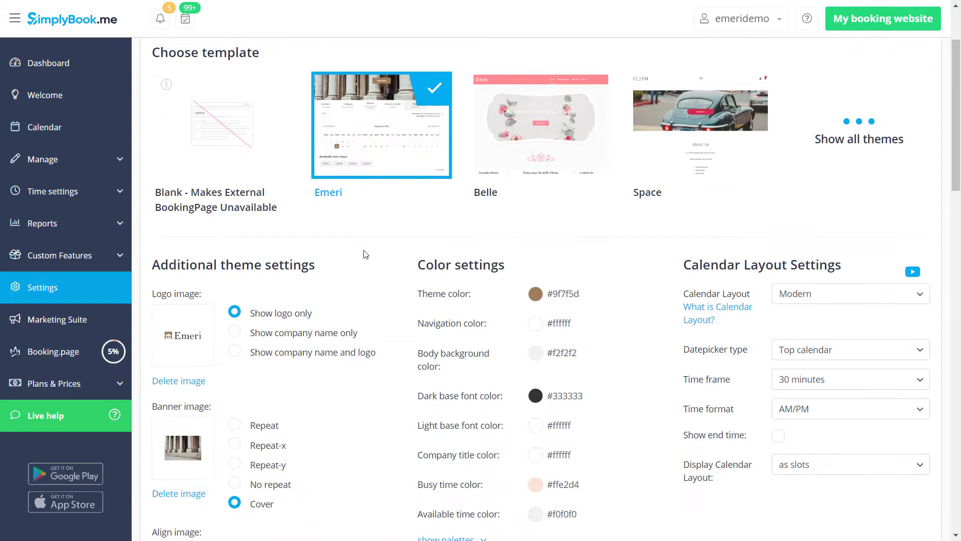
scroll(429, 372, "down", 3)
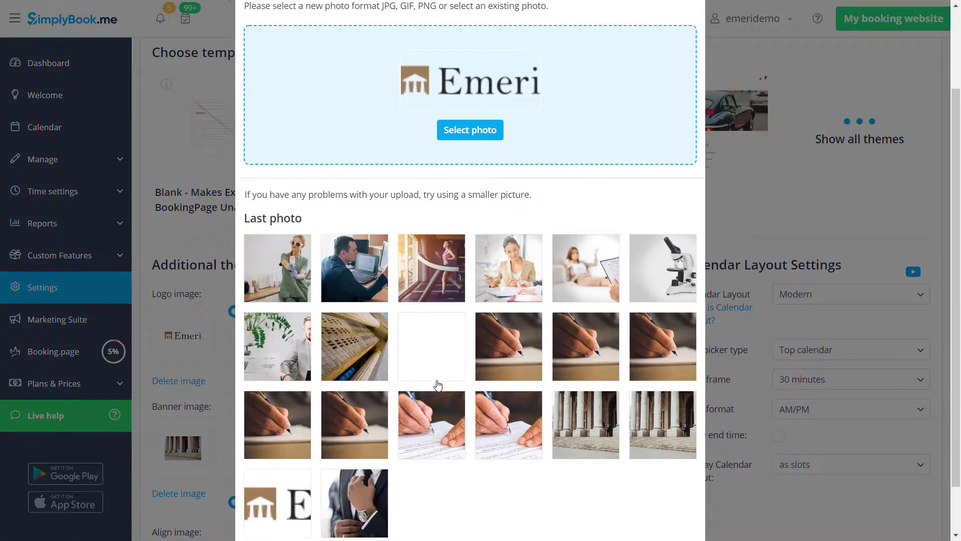
scroll(346, 422, "down", 2)
left_click(253, 461)
left_click(676, 124)
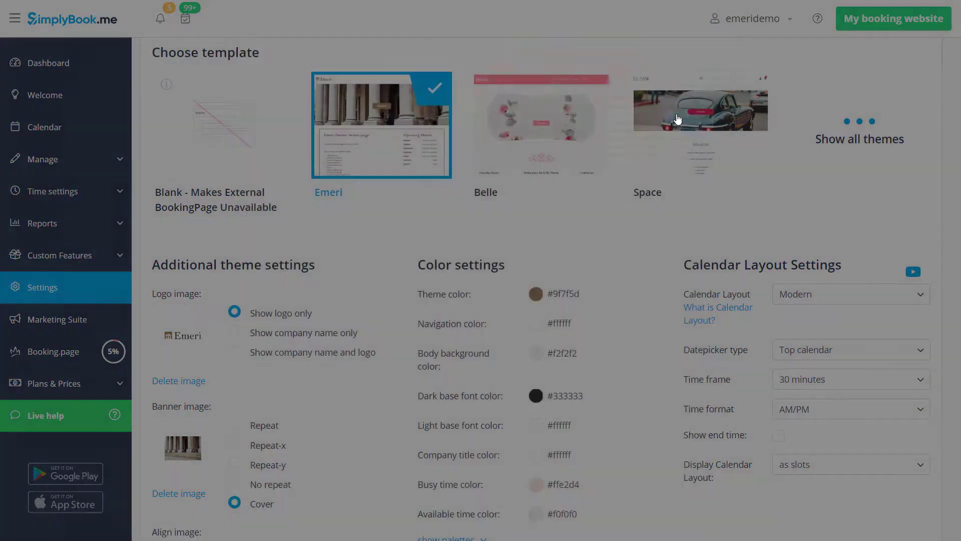
left_click(362, 70)
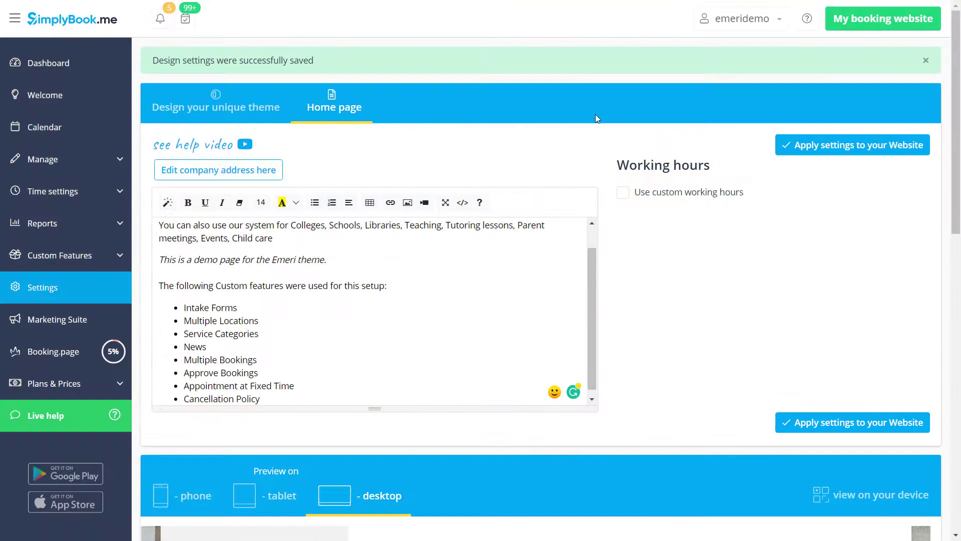
Step: Enable Multiple Locations from the Counselor provider's location settings and open the On Campus location
left_click(67, 159)
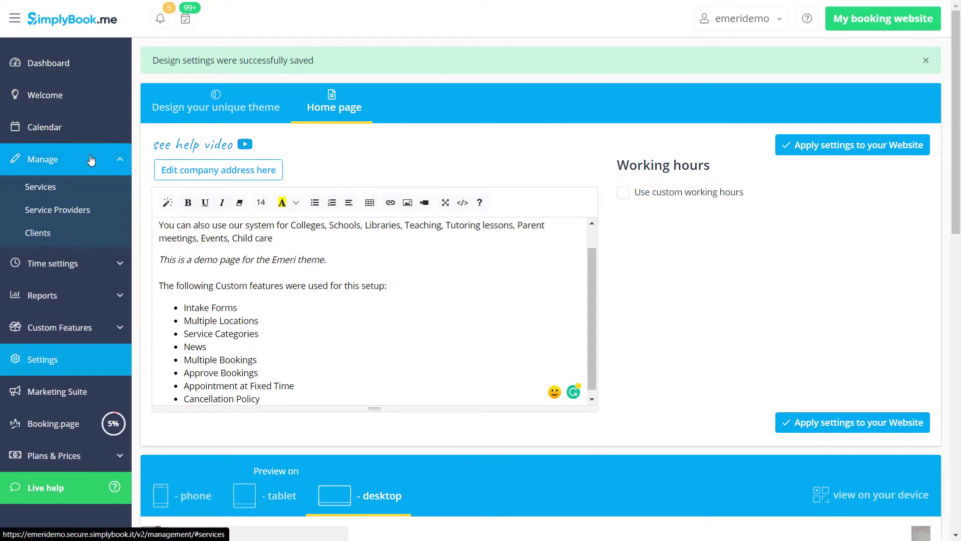
left_click(103, 210)
left_click(236, 194)
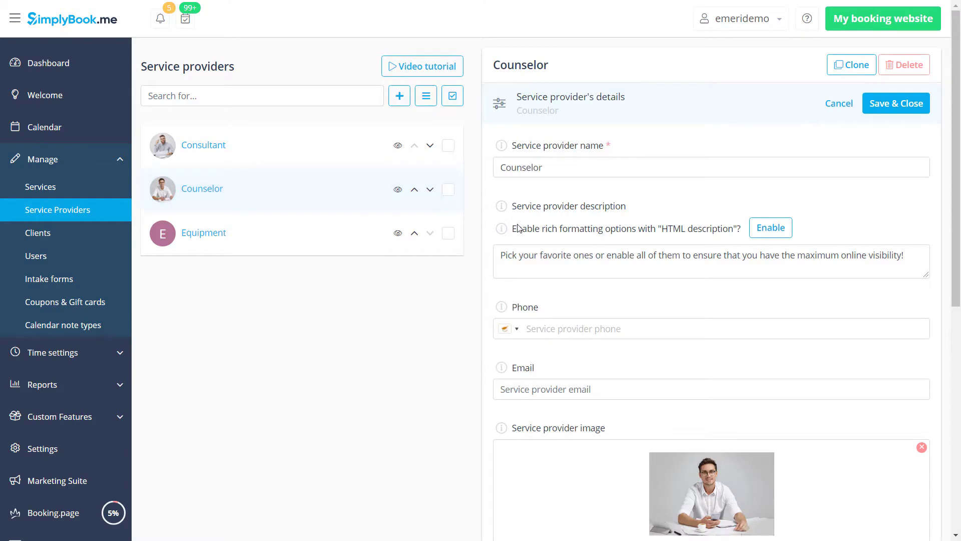
scroll(636, 225, "down", 10)
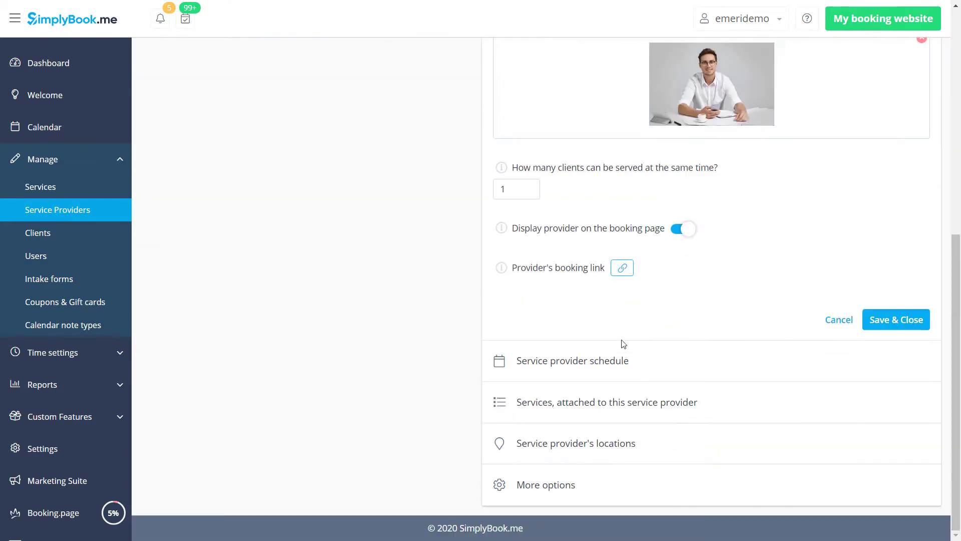
left_click(594, 448)
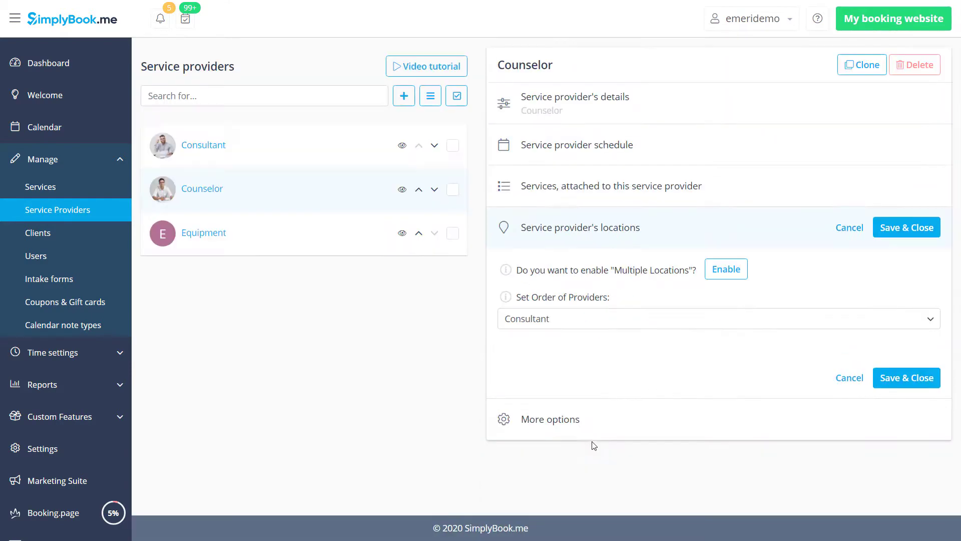
left_click(725, 270)
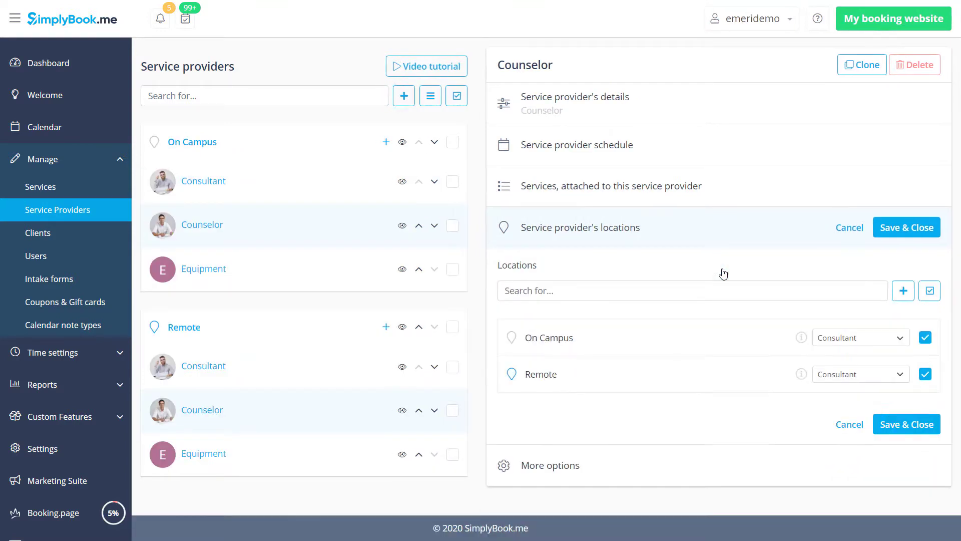
left_click(188, 149)
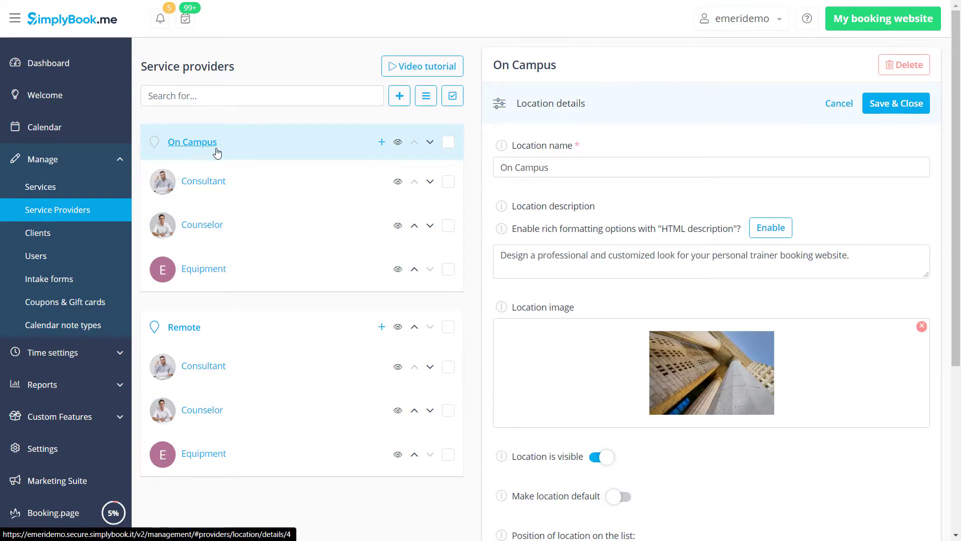
scroll(697, 199, "down", 3)
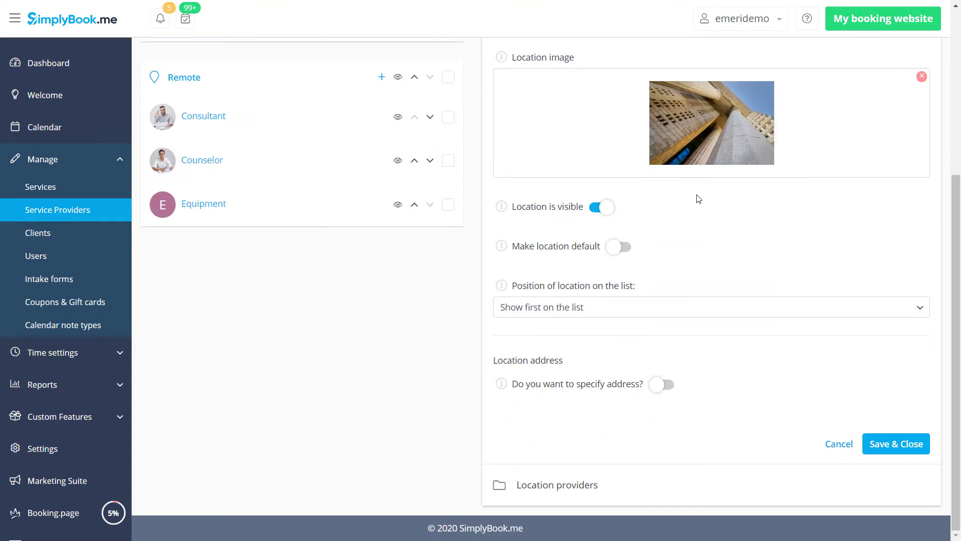
Step: Confirm Consultant, Counselor and Equipment as On Campus providers and save the location
left_click(671, 489)
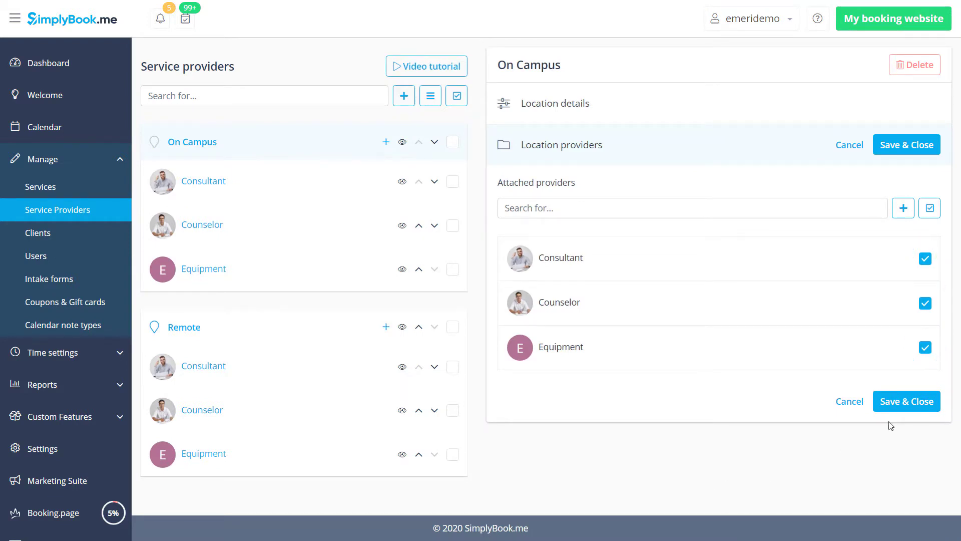
left_click(906, 401)
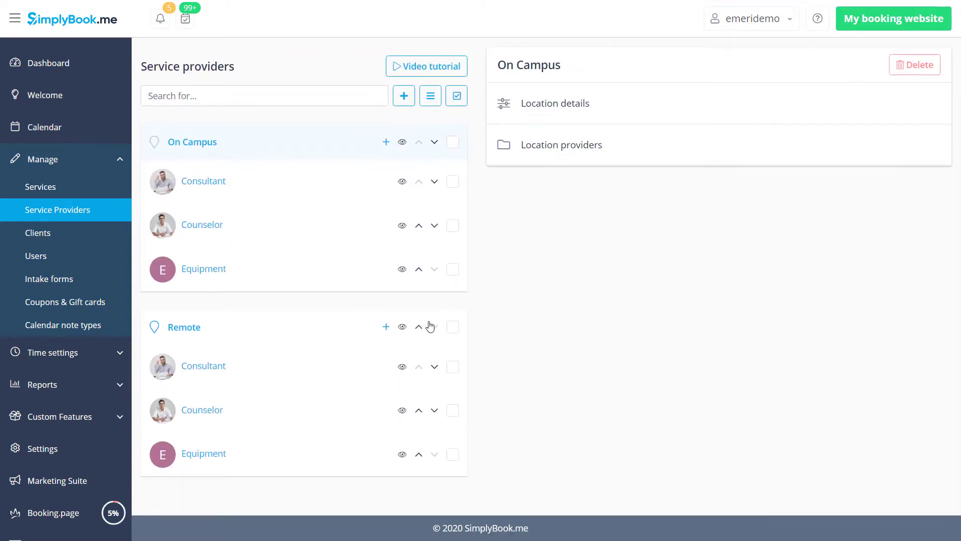
Step: Enable Service Categories from the MSci Exercise and Sport Sciences service's category settings
left_click(70, 186)
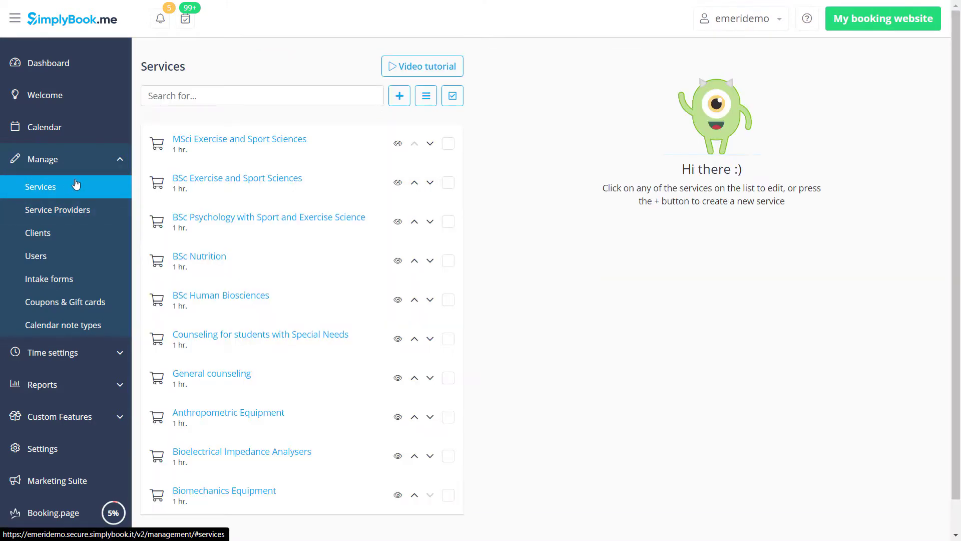
left_click(276, 142)
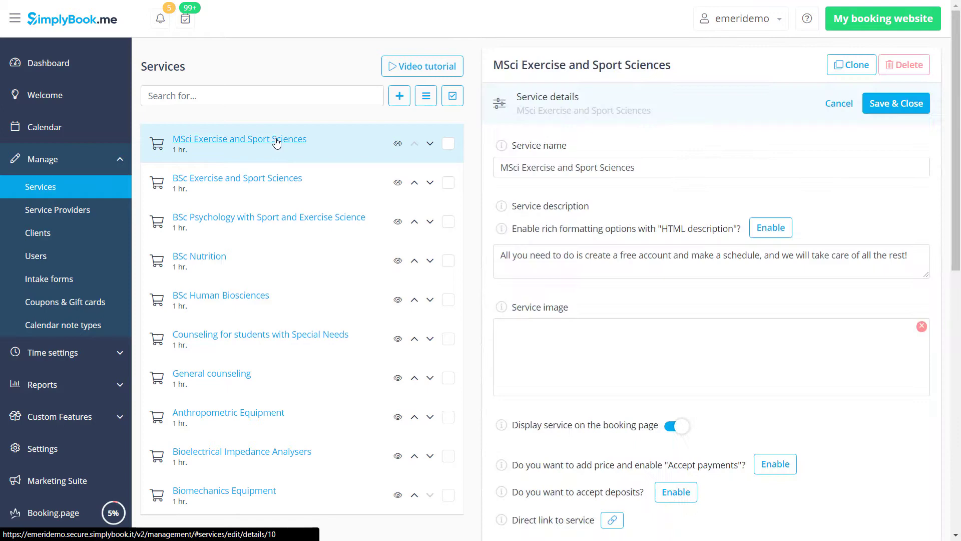
scroll(766, 251, "down", 5)
scroll(750, 230, "down", 2)
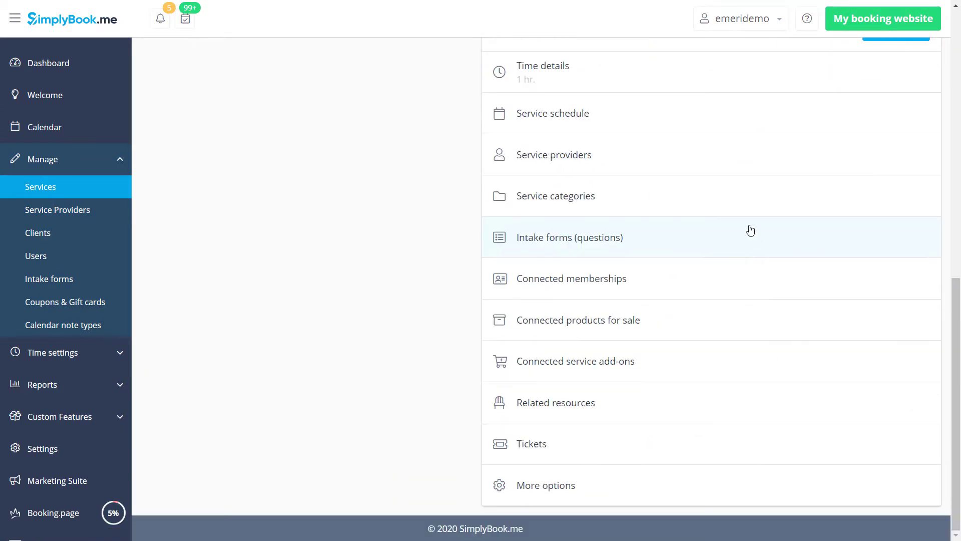
left_click(744, 204)
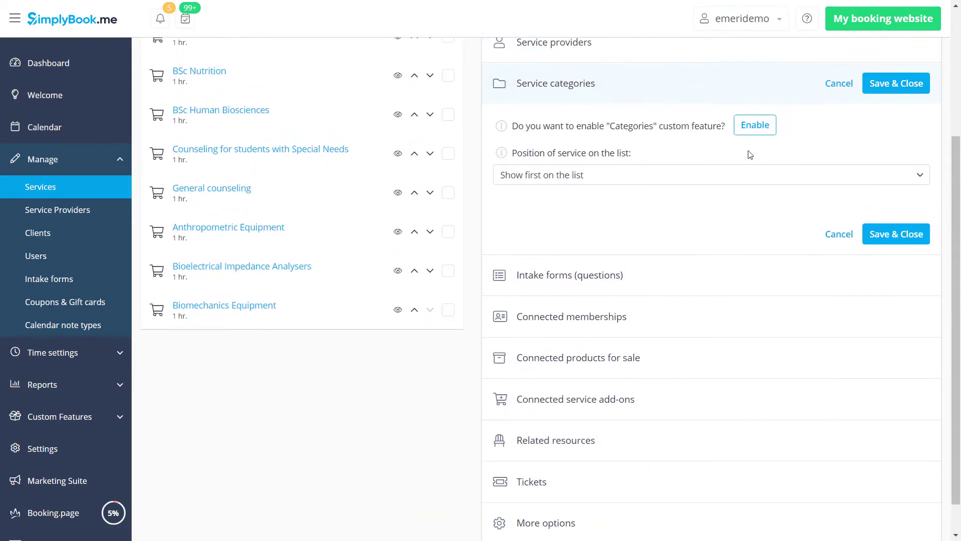
left_click(753, 128)
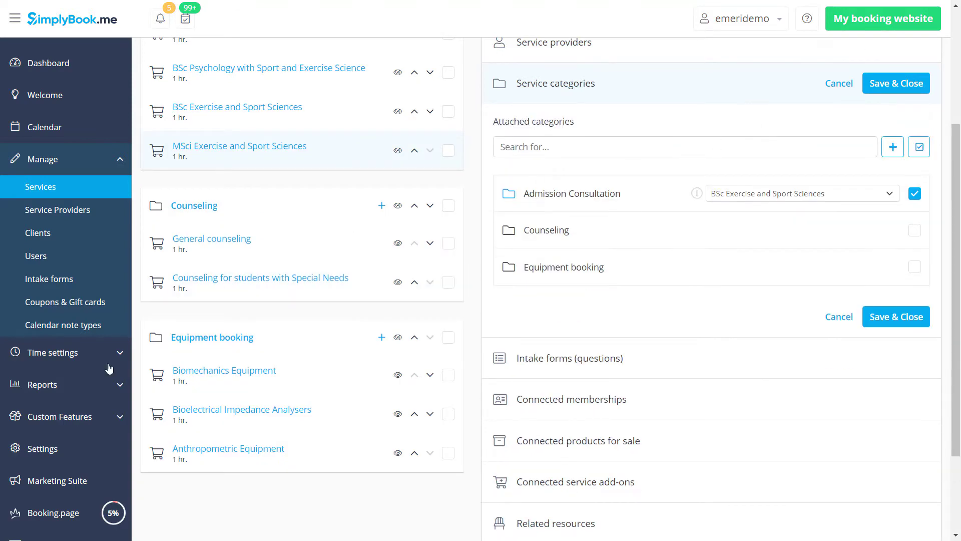
Step: Turn on the News custom feature and open its Manage page
left_click(60, 417)
left_click(50, 442)
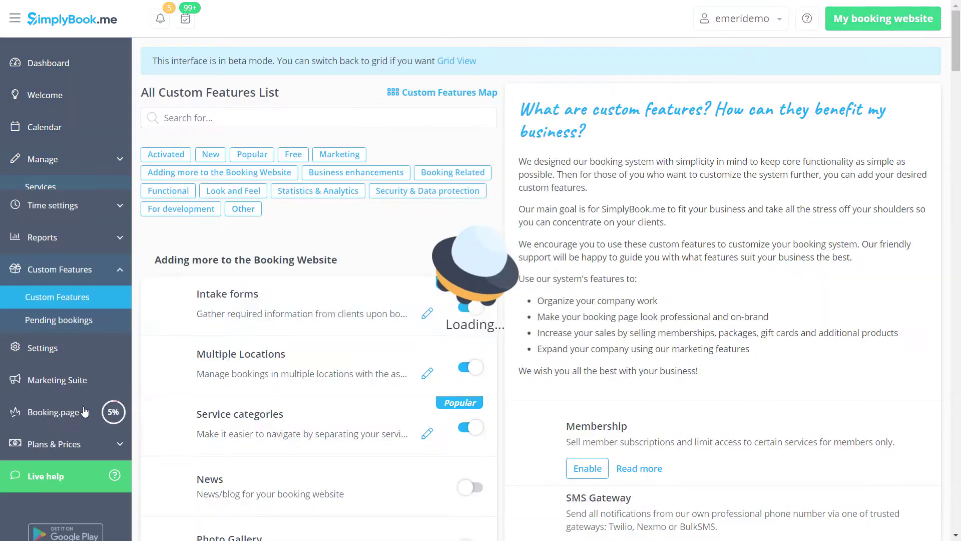
type("news")
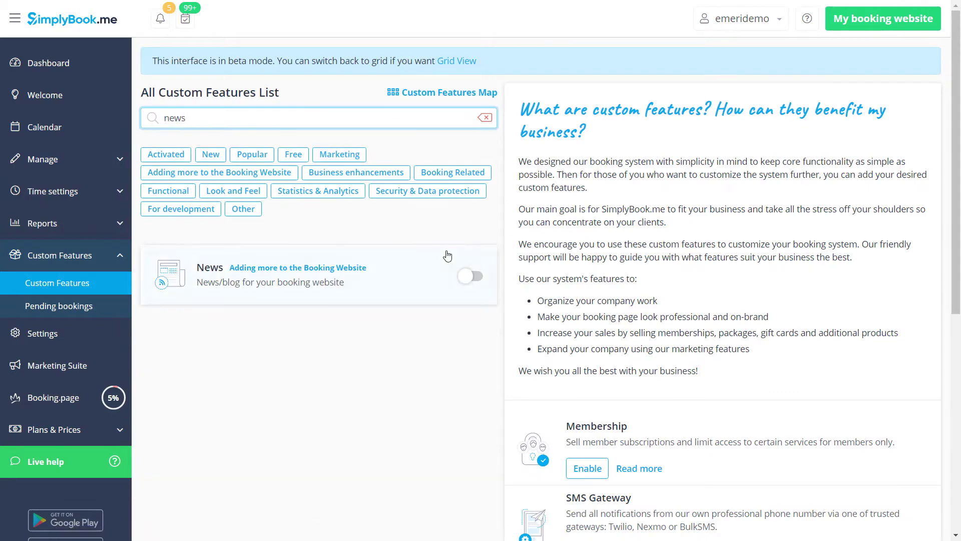
left_click(470, 276)
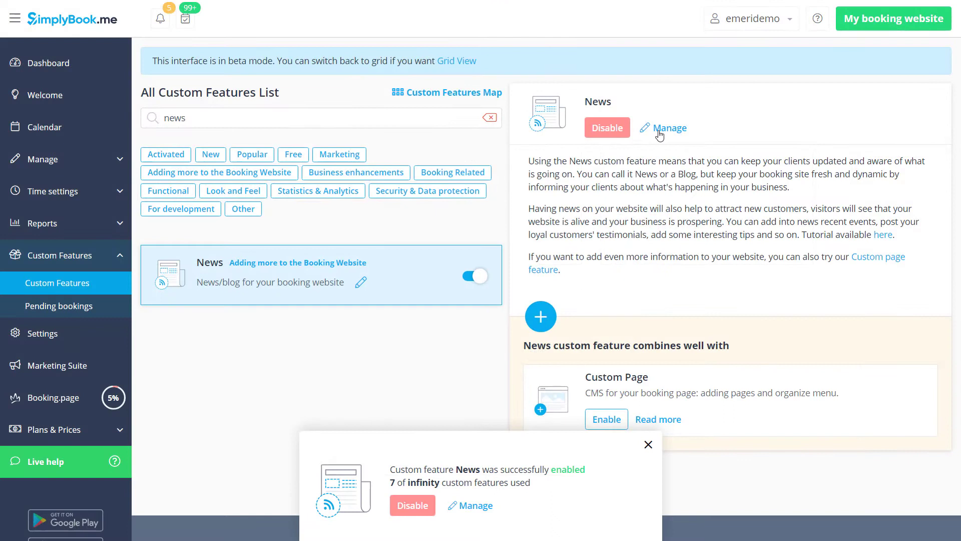
left_click(660, 132)
Step: Create a news post titled 'Simplify your schedule and reclaim your tutoring time', dated 31-08-2020
left_click(406, 104)
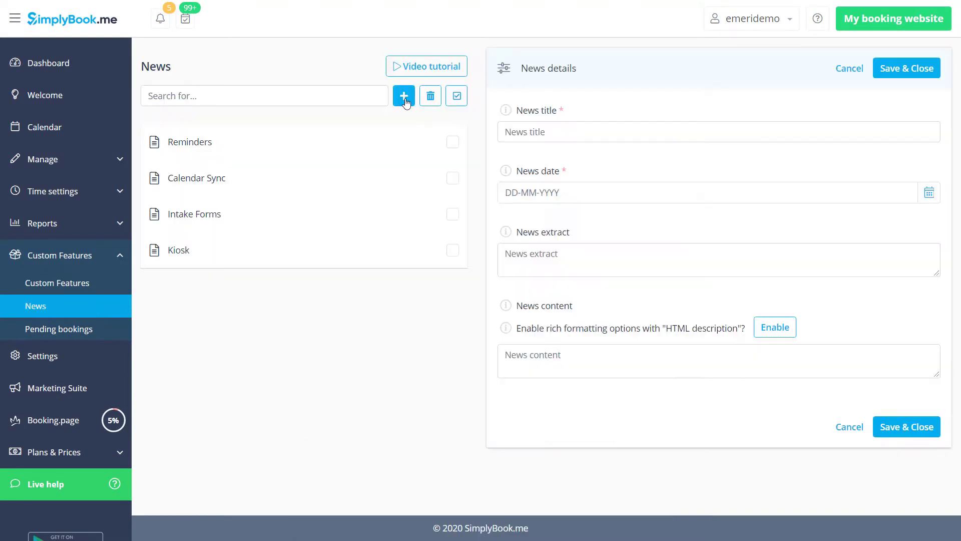
left_click(569, 128)
type("Simplify your schedule and reclaim your tutoring time")
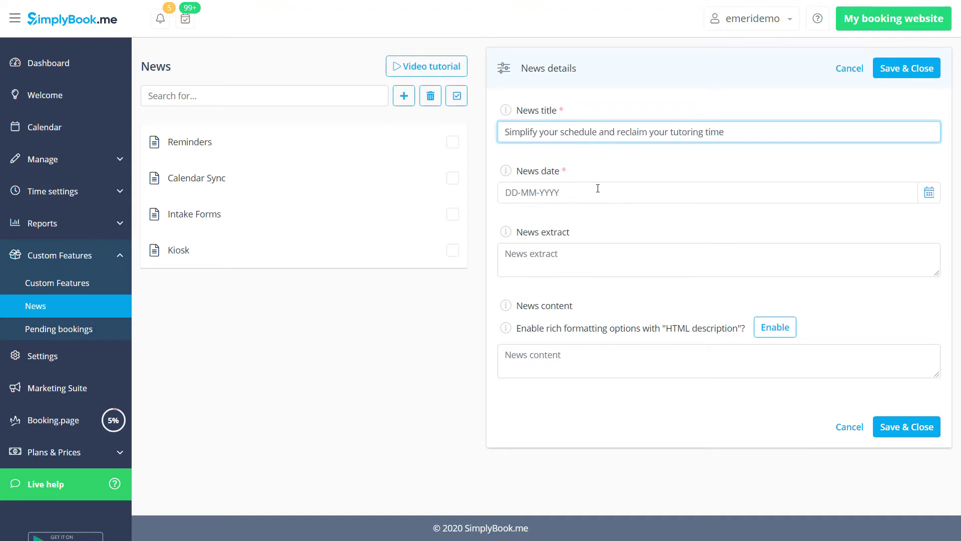
left_click(929, 192)
Step: Paste the extract, trimmed to its first sentence, and the content, then save the post
left_click(508, 271)
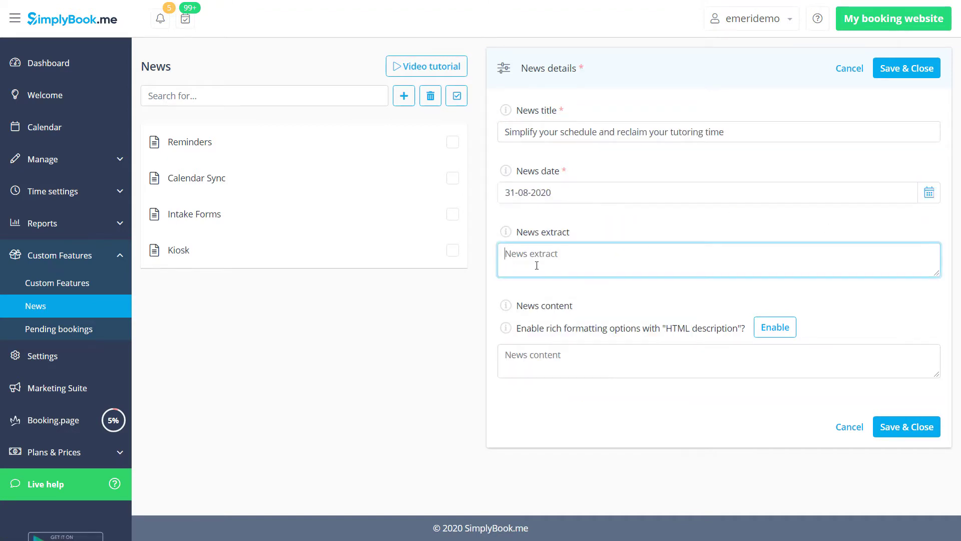
key("ctrl+v")
left_click_drag(741, 275, 705, 266)
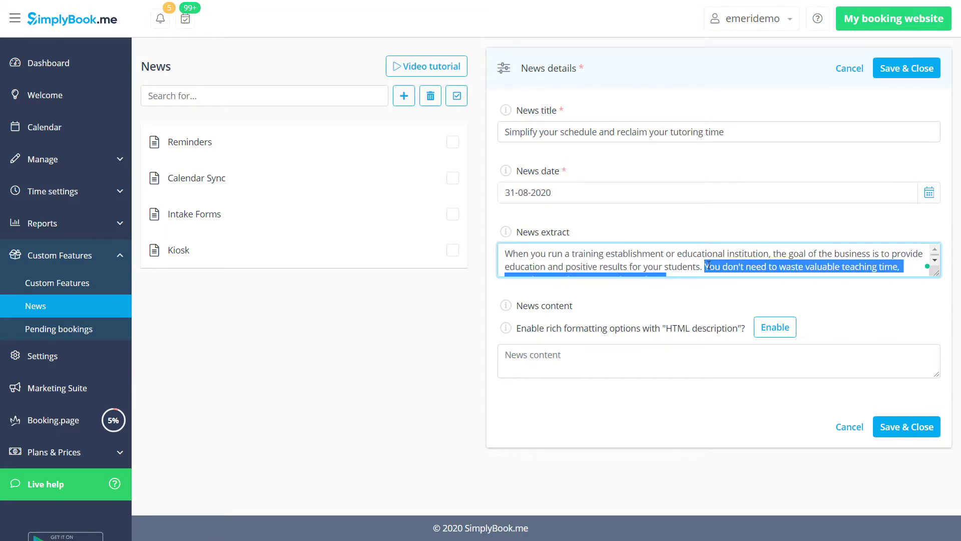
key("Delete")
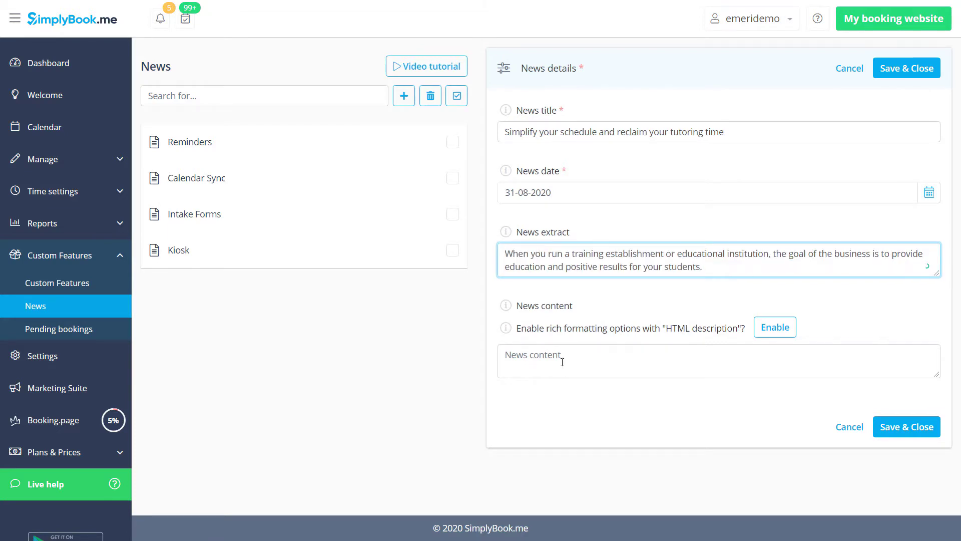
left_click(561, 361)
key("ctrl+v")
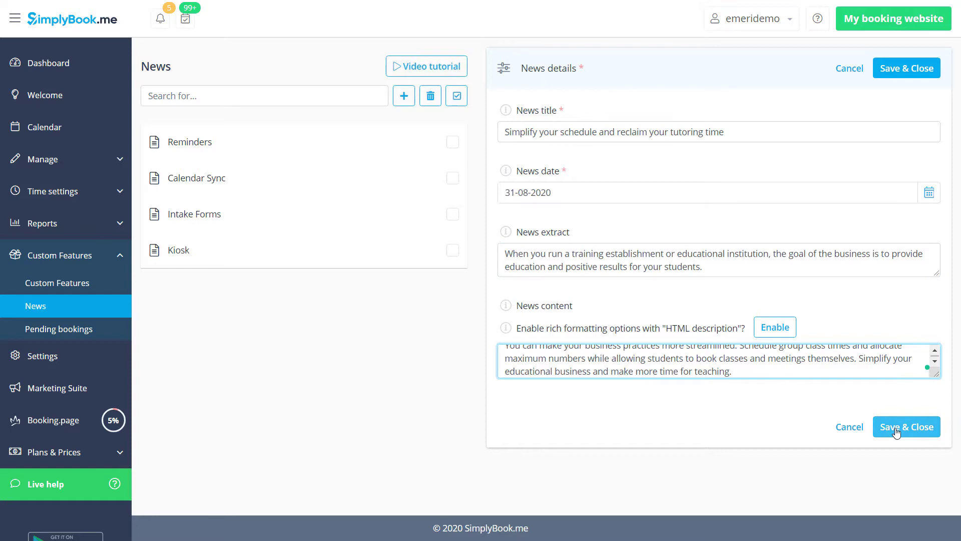
left_click(896, 429)
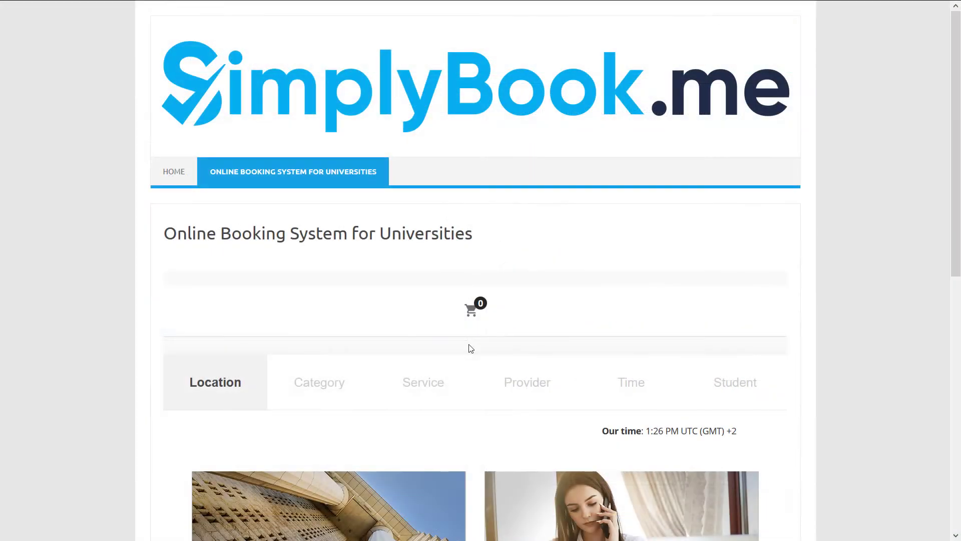
scroll(470, 348, "down", 2)
scroll(470, 347, "down", 2)
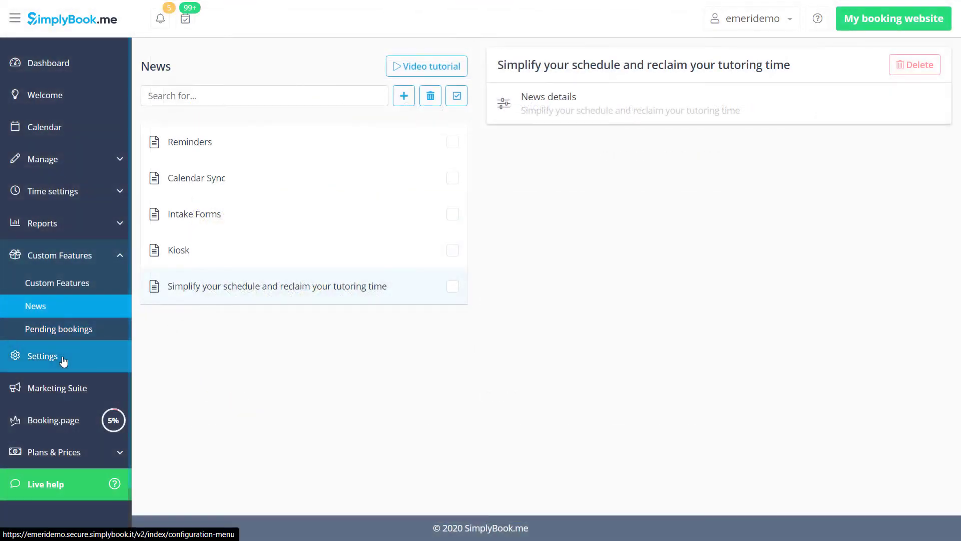
Step: Generate the embed code for the website booking widget and copy the script
left_click(63, 361)
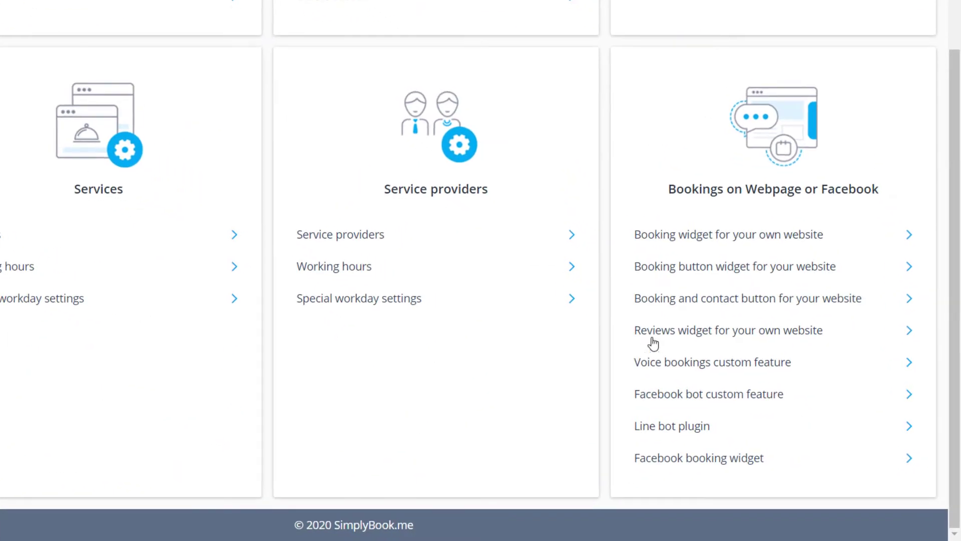
left_click(764, 239)
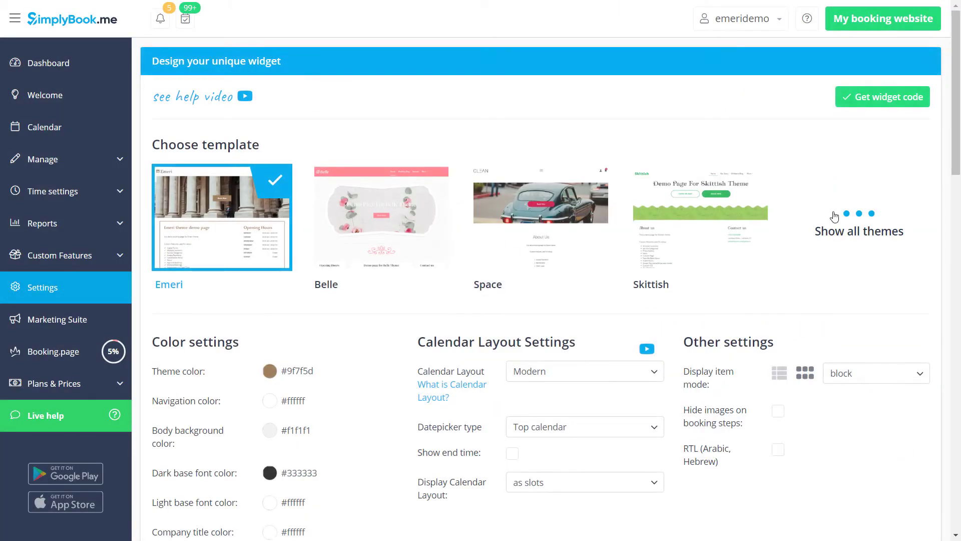
left_click(861, 108)
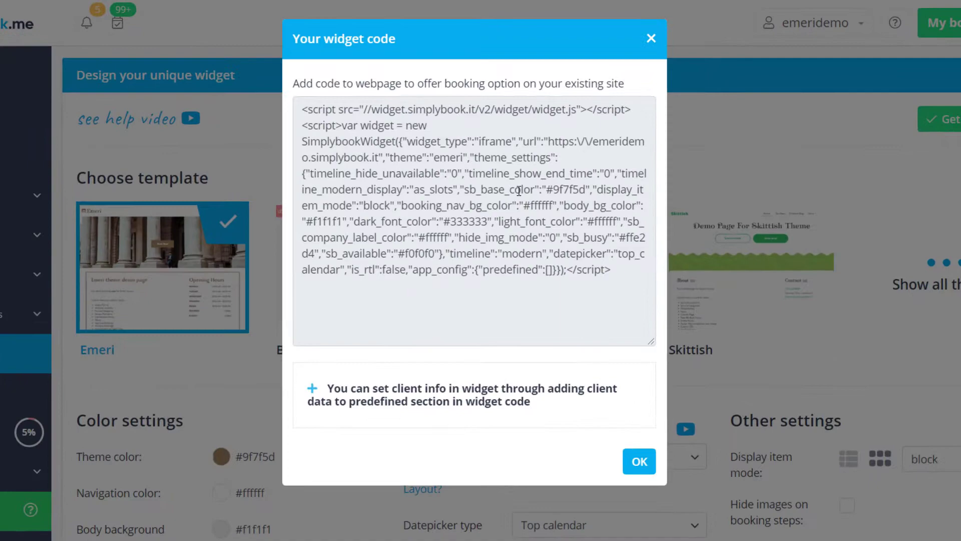
left_click(551, 234)
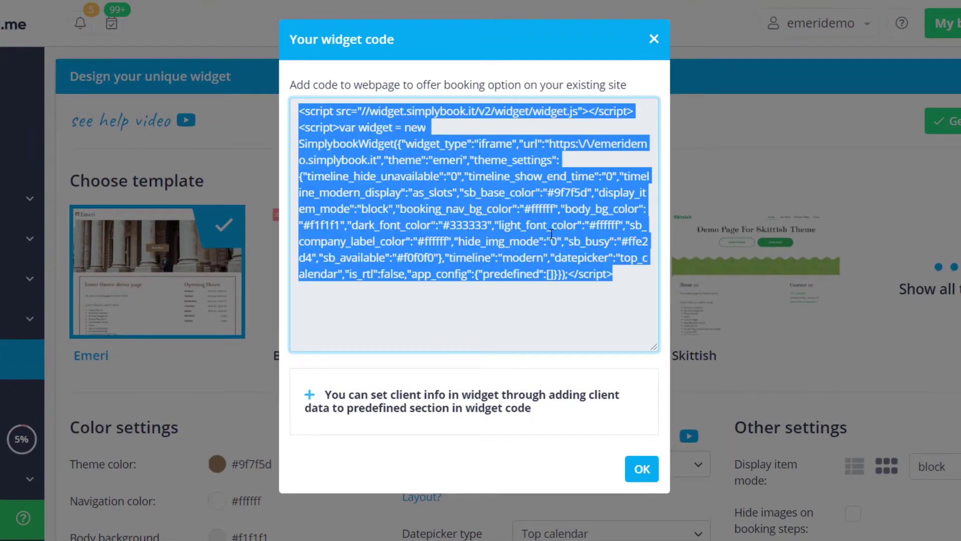
right_click(551, 234)
left_click(584, 250)
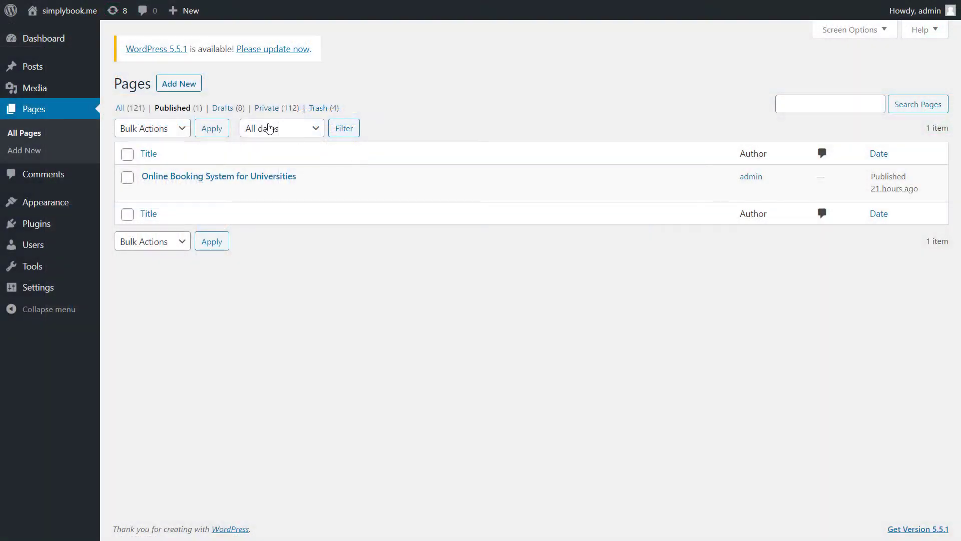
Step: Create the 'Online Booking System for Universities' page with the widget script pasted in the code editor
left_click(180, 84)
type("Online Booking System for Un")
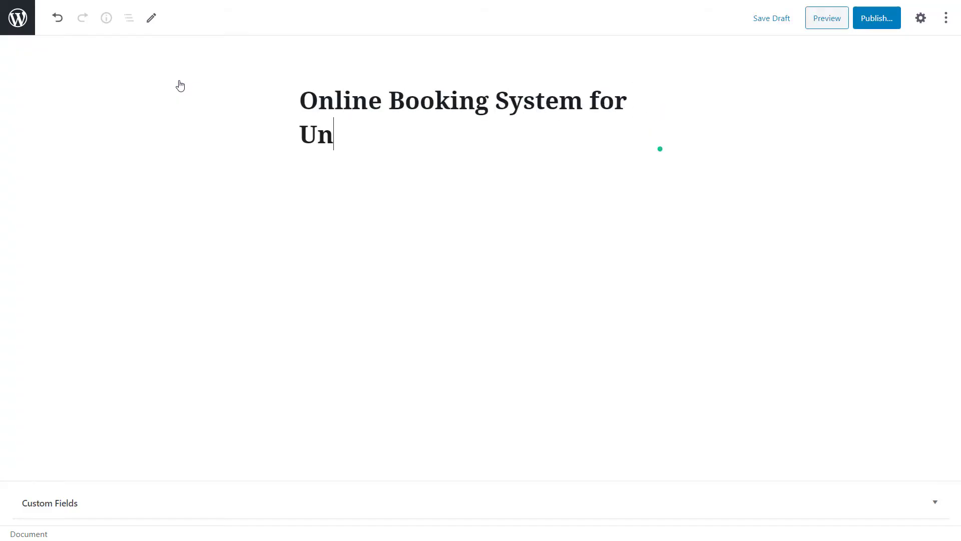
type("iversities")
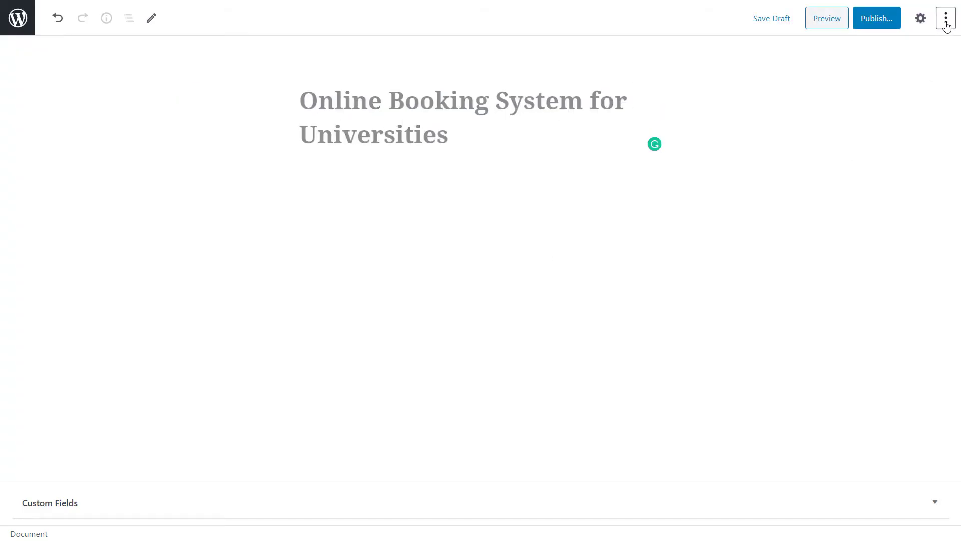
left_click(946, 23)
left_click(884, 232)
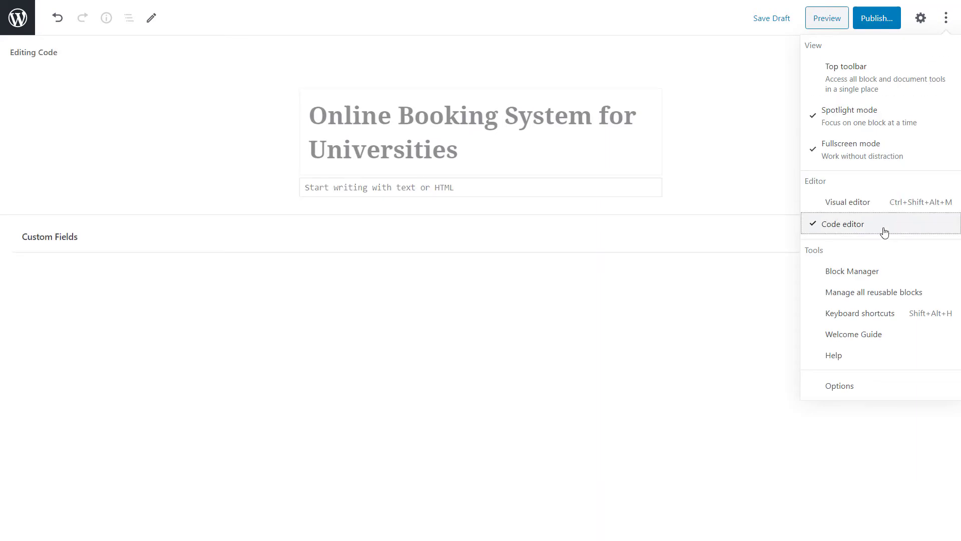
left_click(622, 189)
key("ctrl+v")
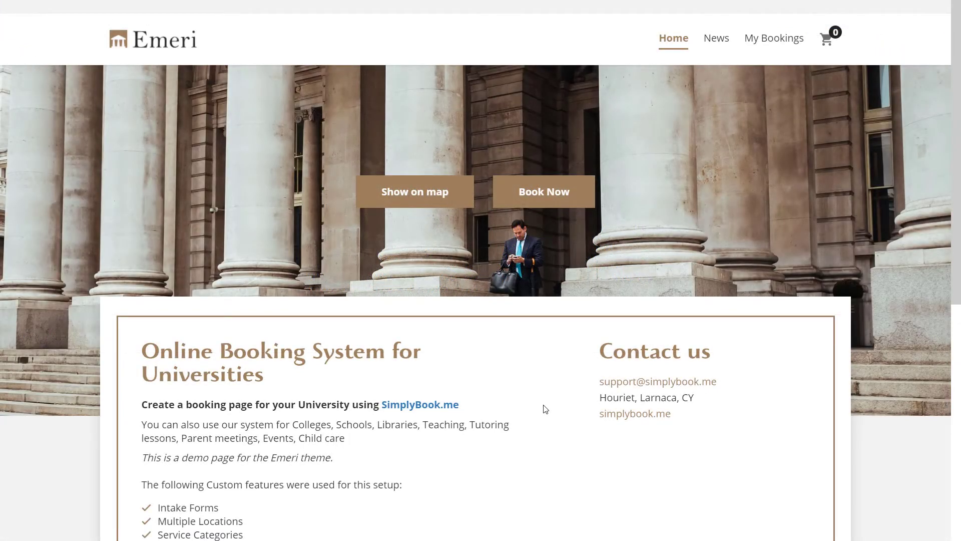
scroll(544, 408, "down", 2)
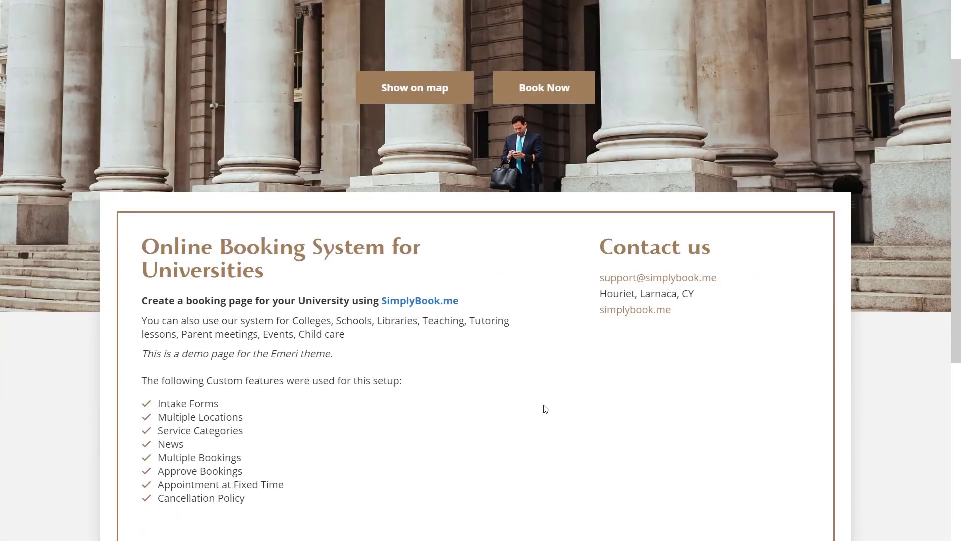